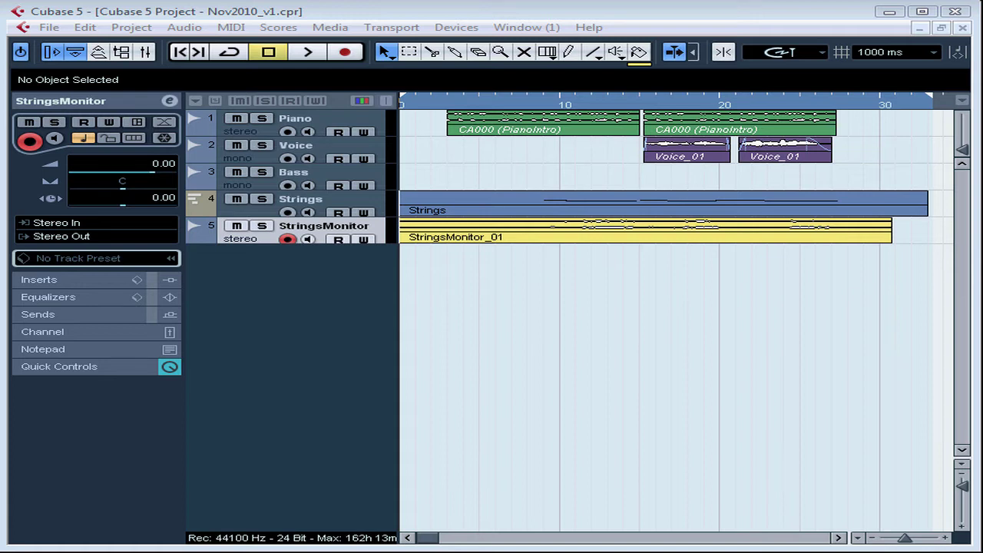
Step: Show the Transport Panel with F2 in the Nov2010_v1 project
key("F2")
Step: Add one stereo audio track, Audio 05, and drag its row taller
right_click(300, 272)
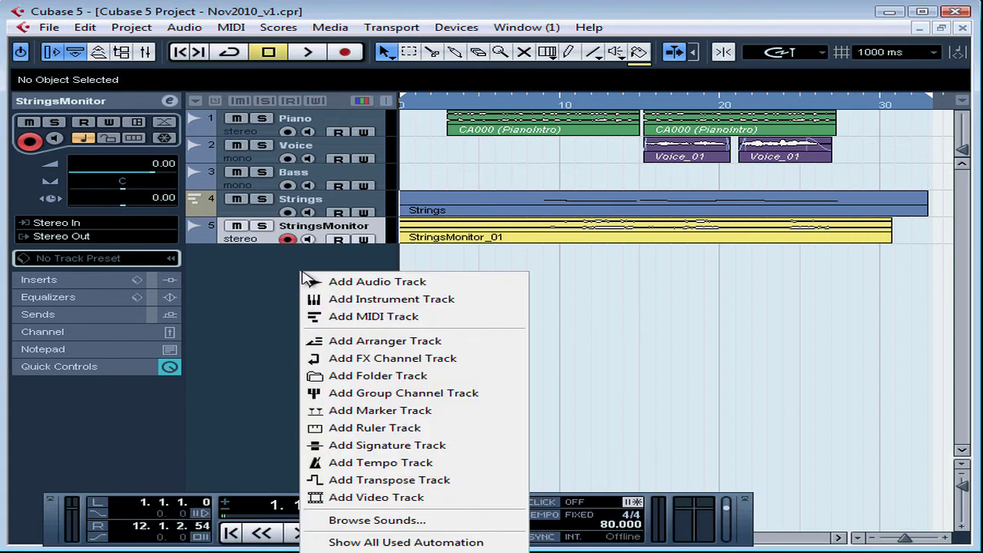
left_click(334, 280)
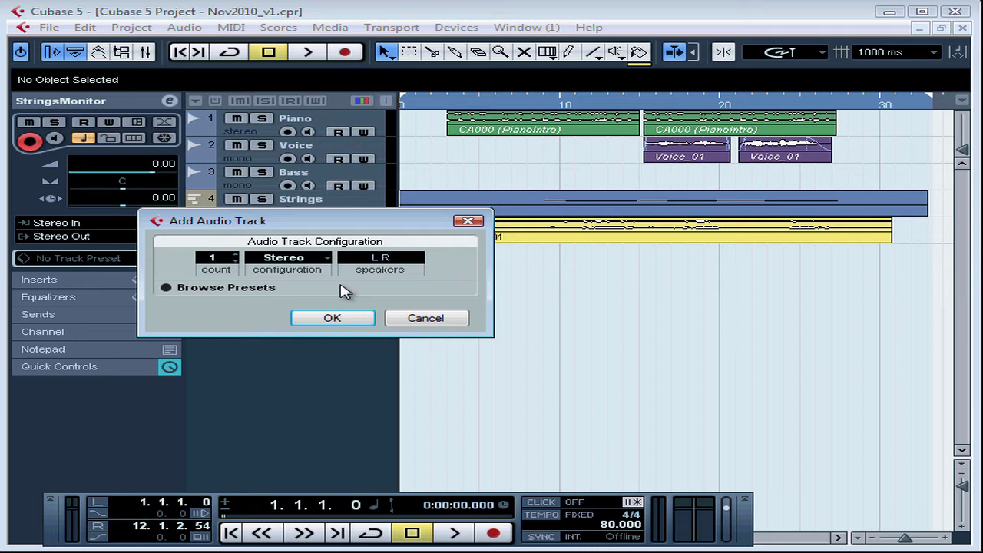
left_click(331, 319)
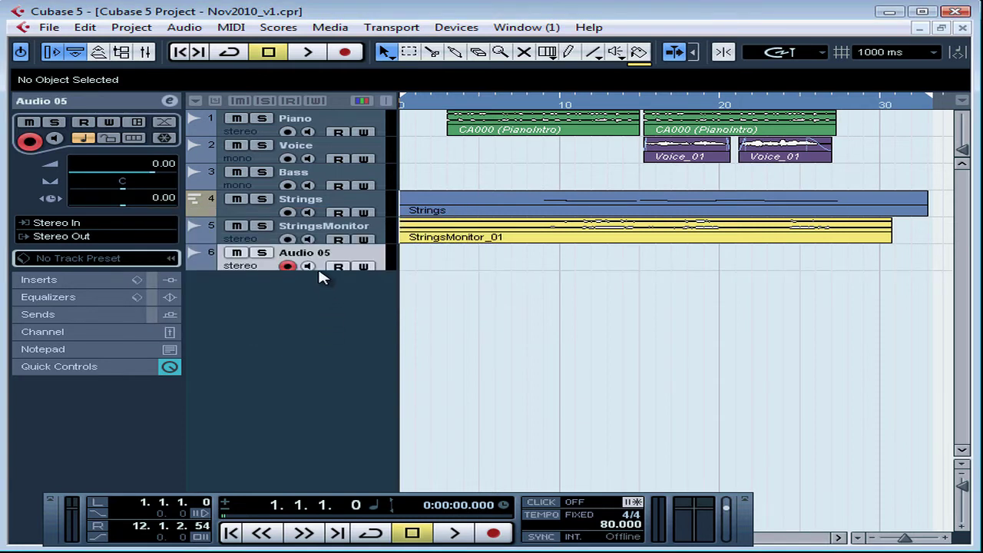
left_click_drag(322, 271, 325, 329)
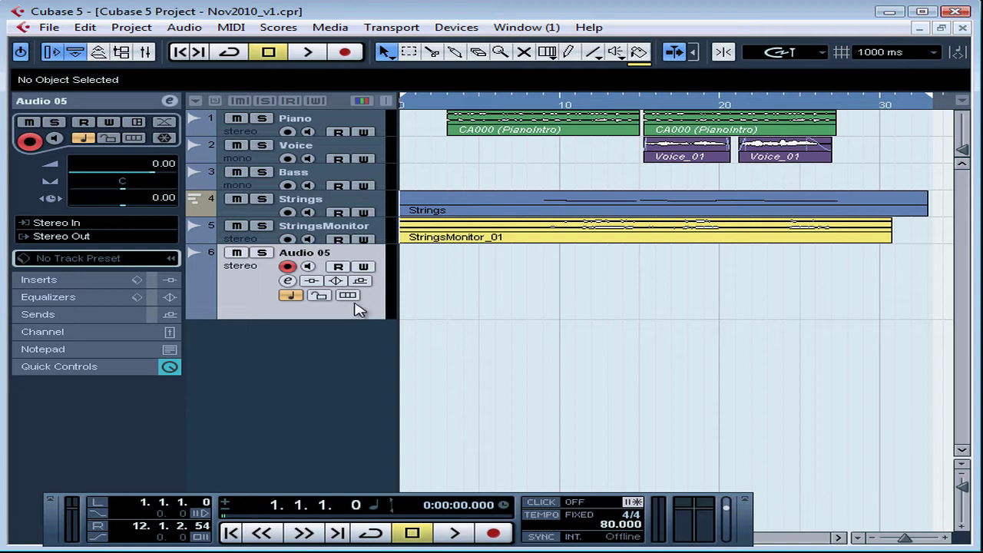
Step: Open File > Import > Audio CD to list the CD's 14 tracks
left_click(49, 28)
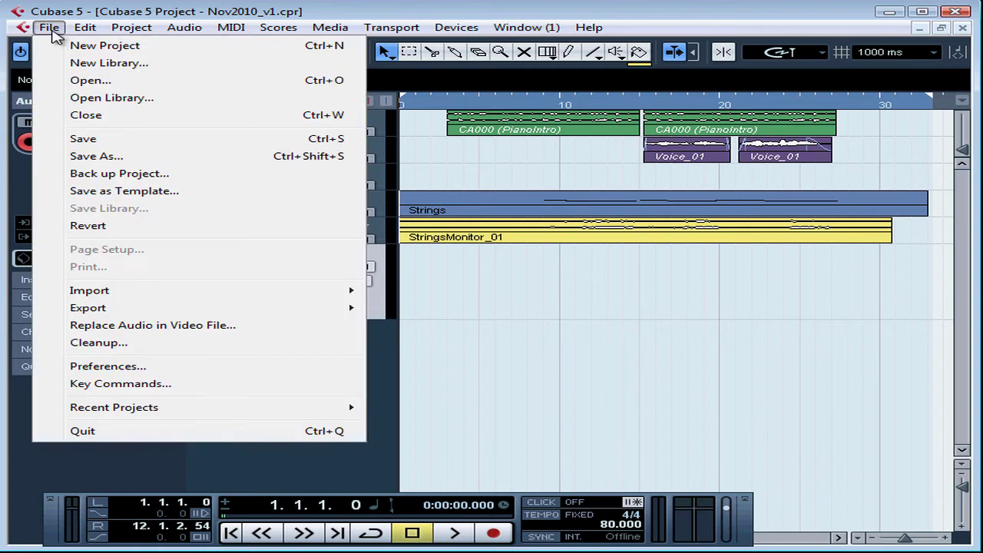
mouse_move(123, 298)
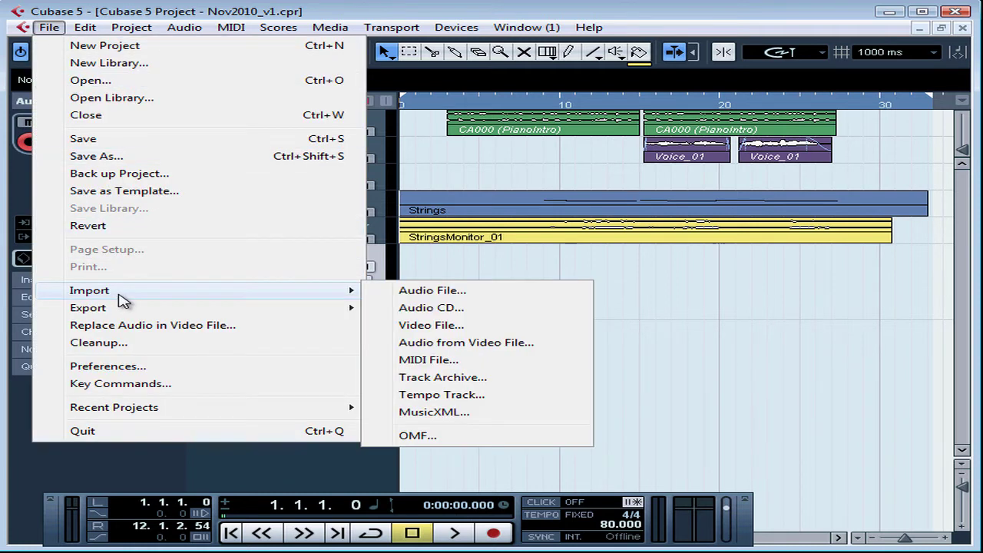
left_click(444, 315)
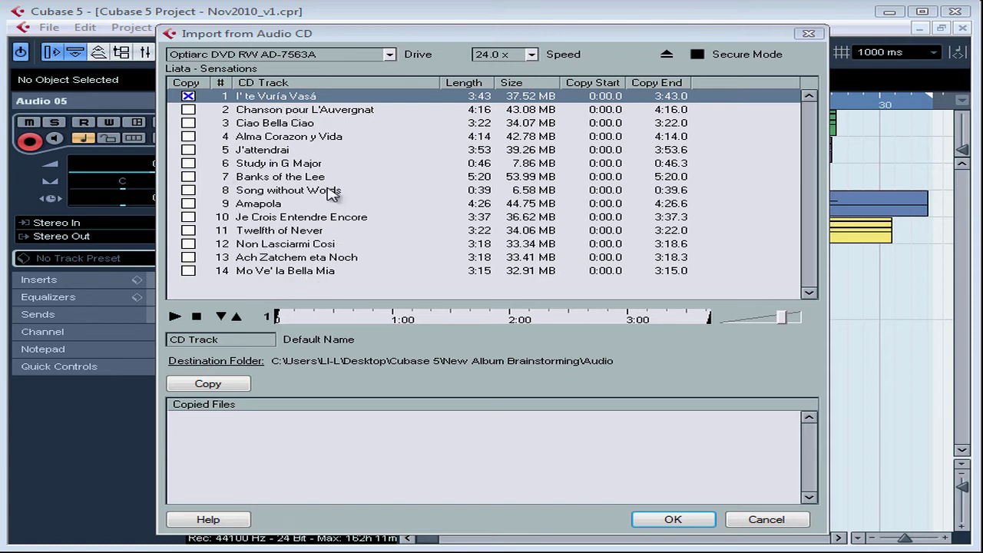
left_click(389, 55)
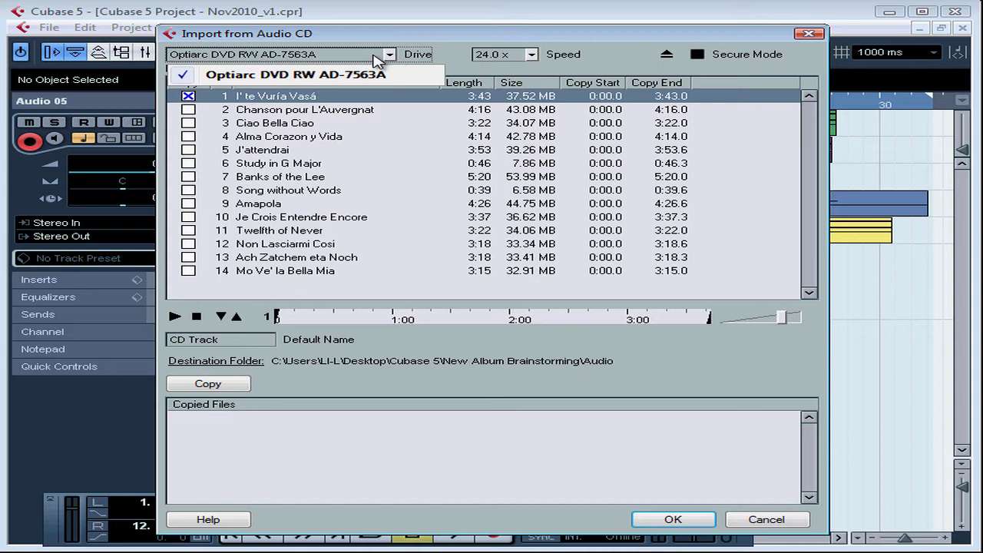
left_click(374, 57)
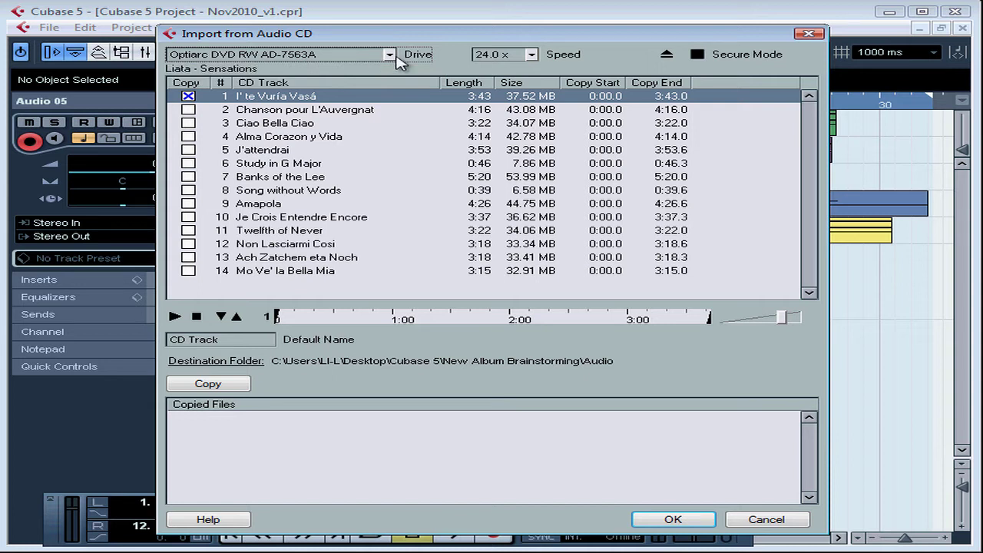
left_click(532, 55)
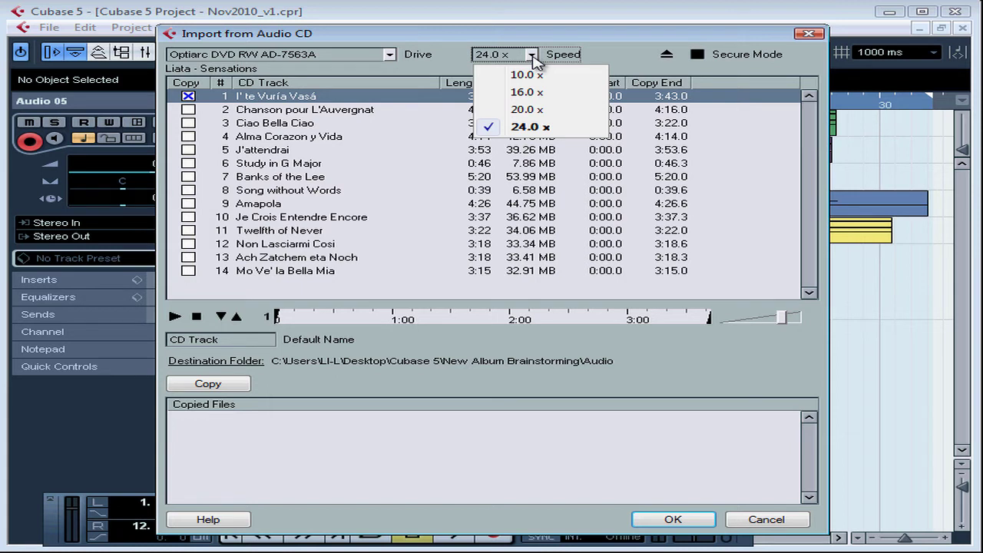
left_click(533, 38)
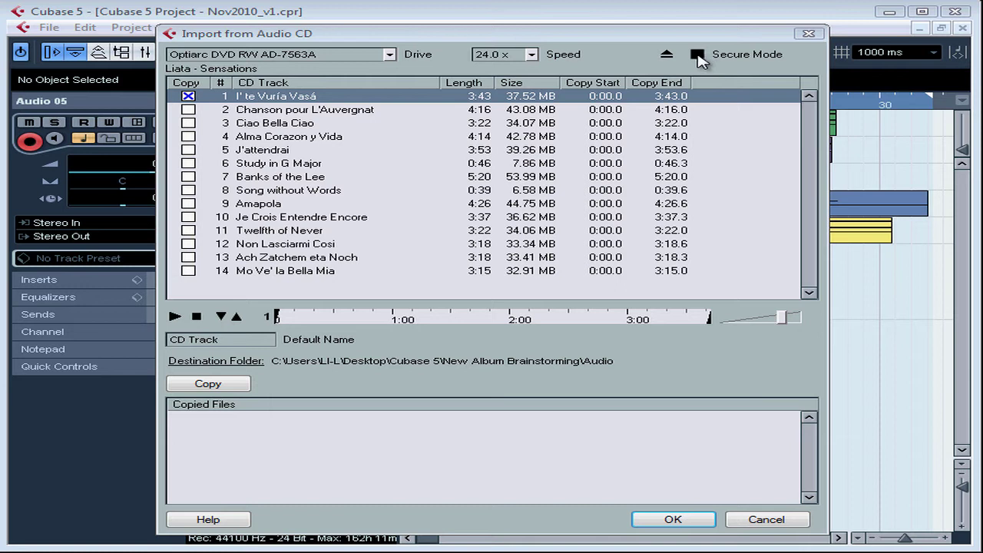
left_click(697, 56)
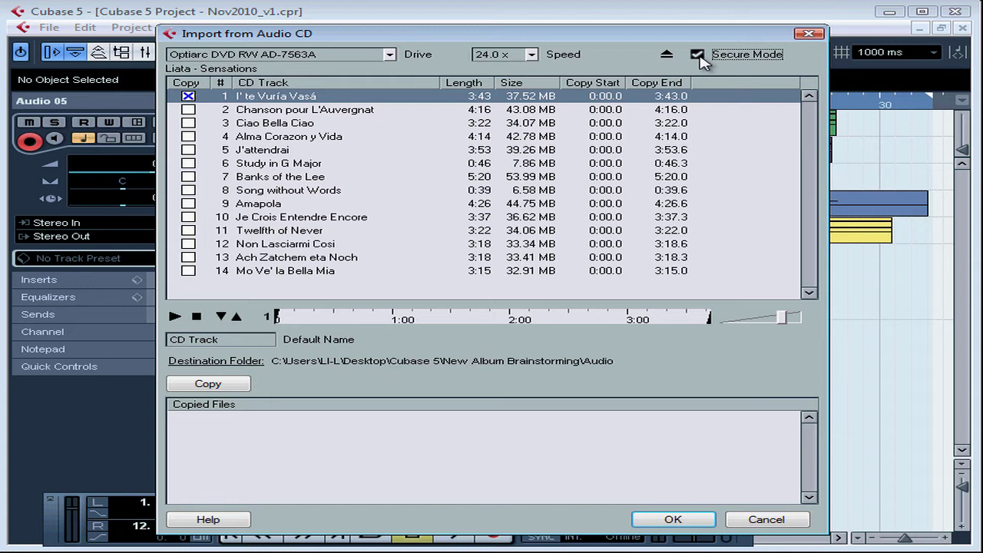
left_click(699, 55)
Step: Tick Ciao Bella Ciao instead of track 1, preview it, and trim its copy range to 0:35.6–1:30.0
left_click(188, 123)
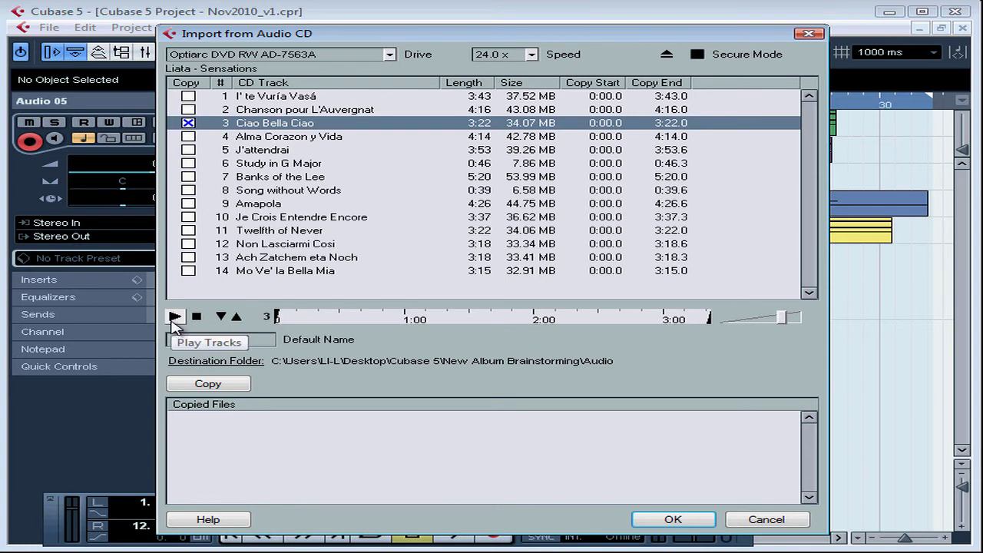
left_click(175, 316)
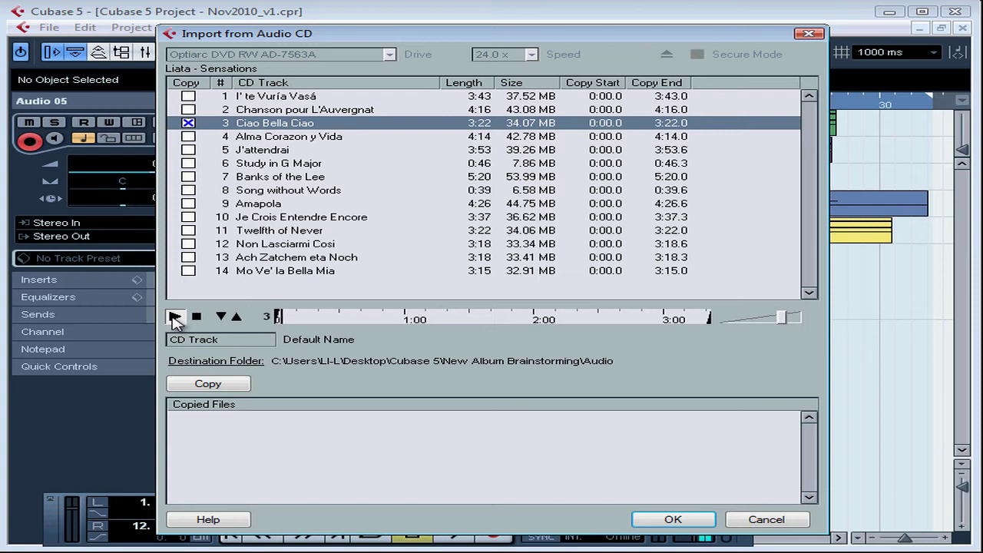
left_click(175, 317)
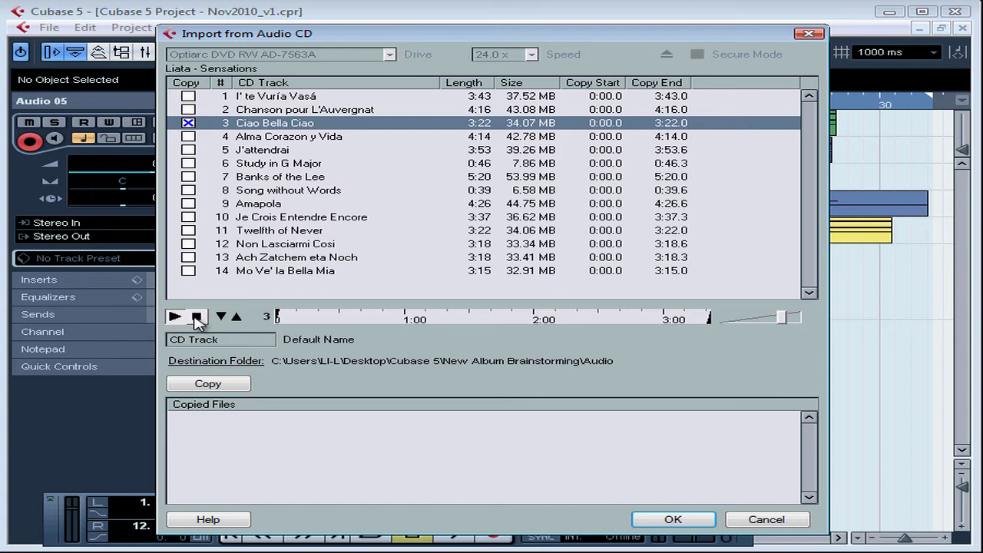
left_click(196, 316)
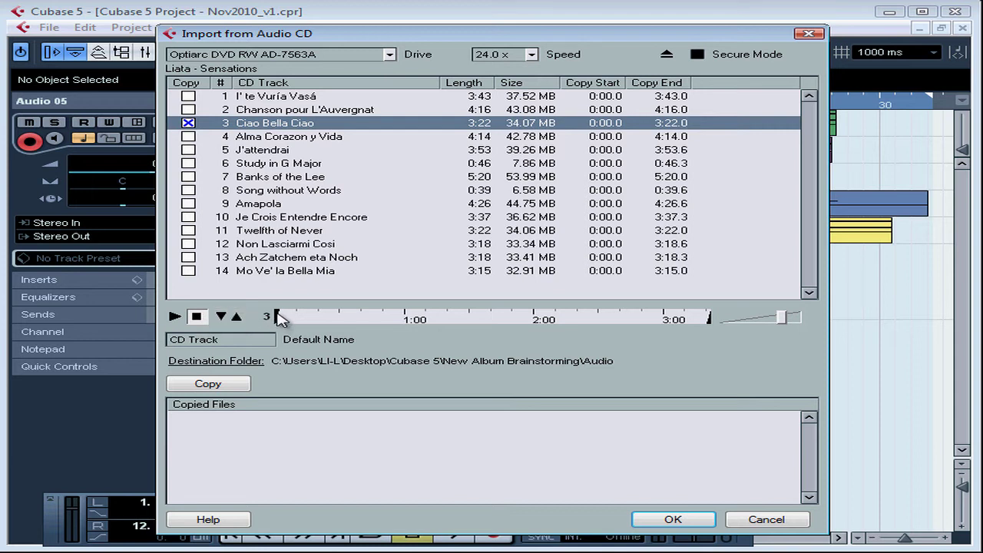
left_click_drag(278, 316, 352, 318)
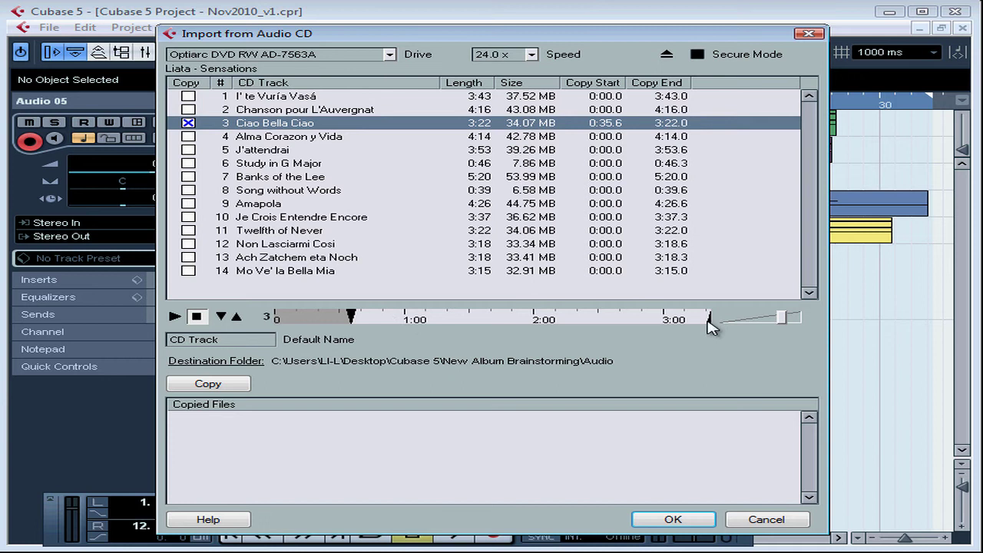
left_click_drag(708, 321, 468, 330)
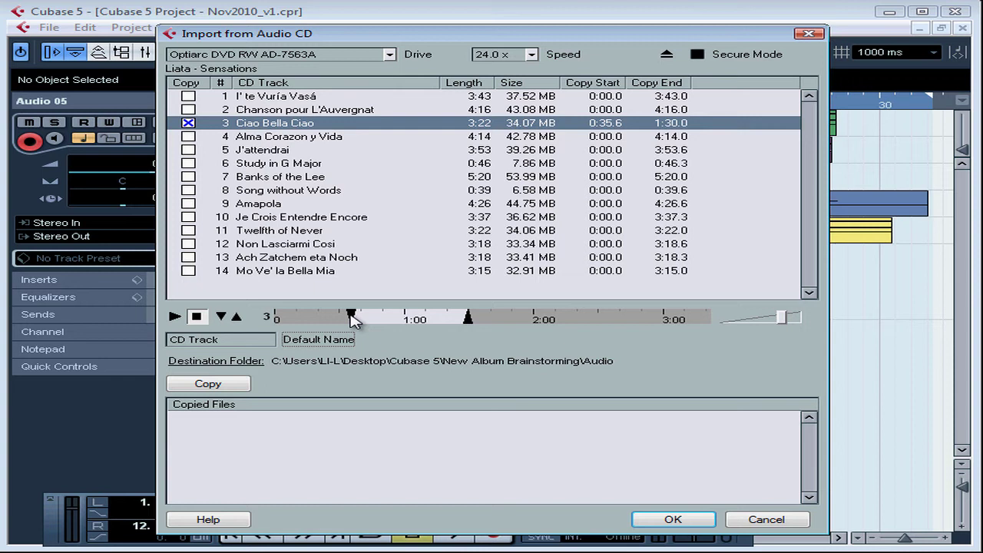
Step: Move Ciao Bella Ciao's copy start back to 0:34.3 and drag the copy end out toward 3:22.0
left_click_drag(351, 316, 276, 317)
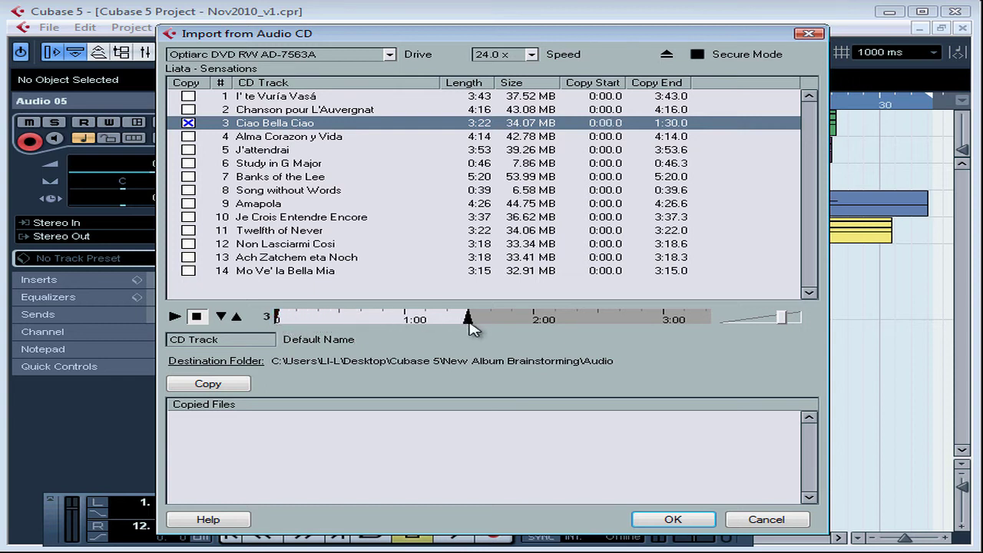
left_click_drag(469, 323, 731, 340)
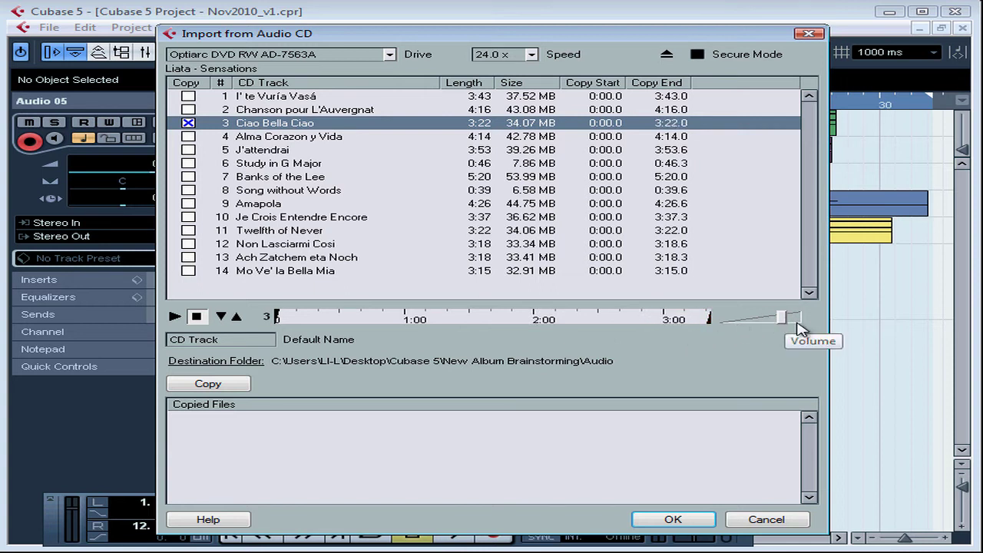
left_click_drag(710, 333, 549, 330)
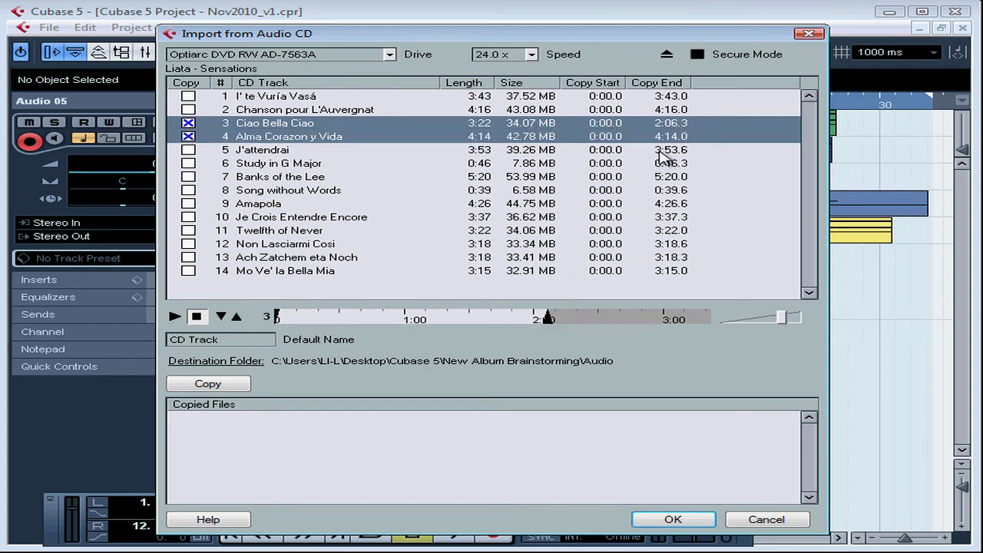
left_click_drag(548, 318, 717, 321)
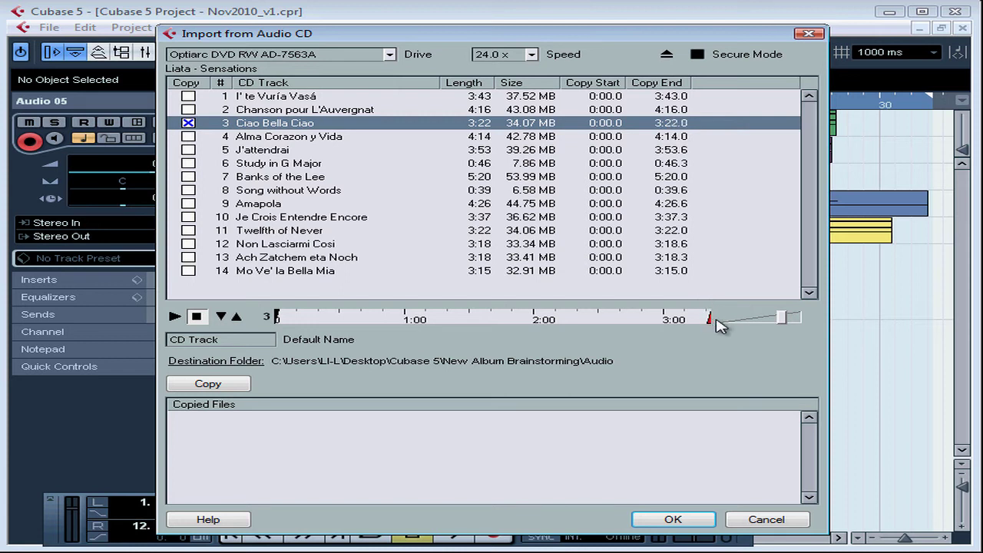
Step: Enter 1:12.3 in Ciao Bella Ciao's Copy Start cell
left_click(596, 125)
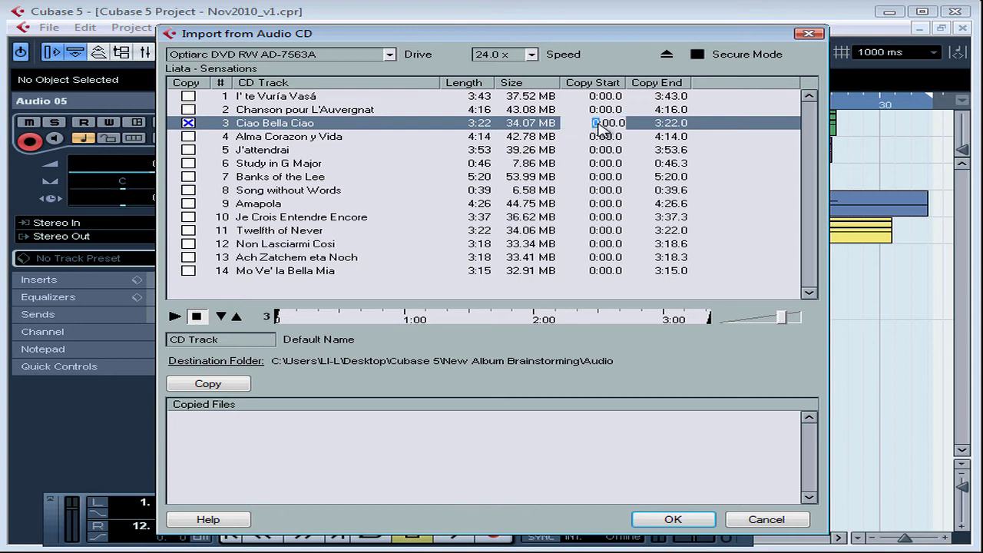
type("1:")
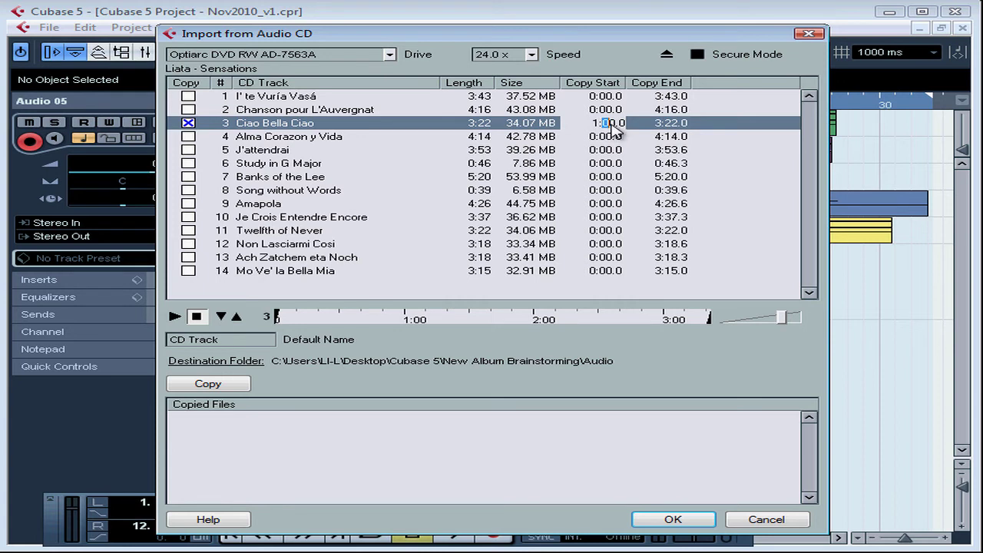
type("12")
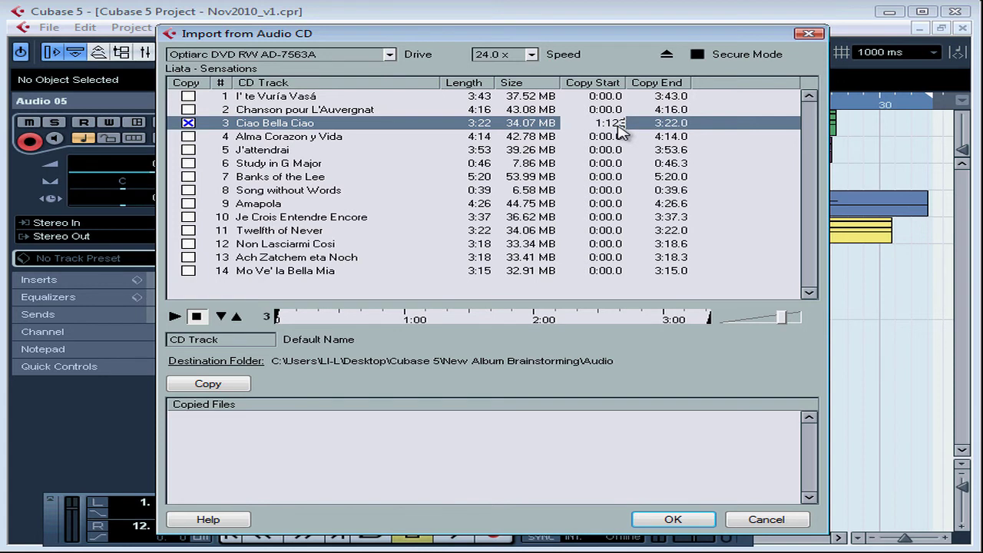
type("3")
key("Return")
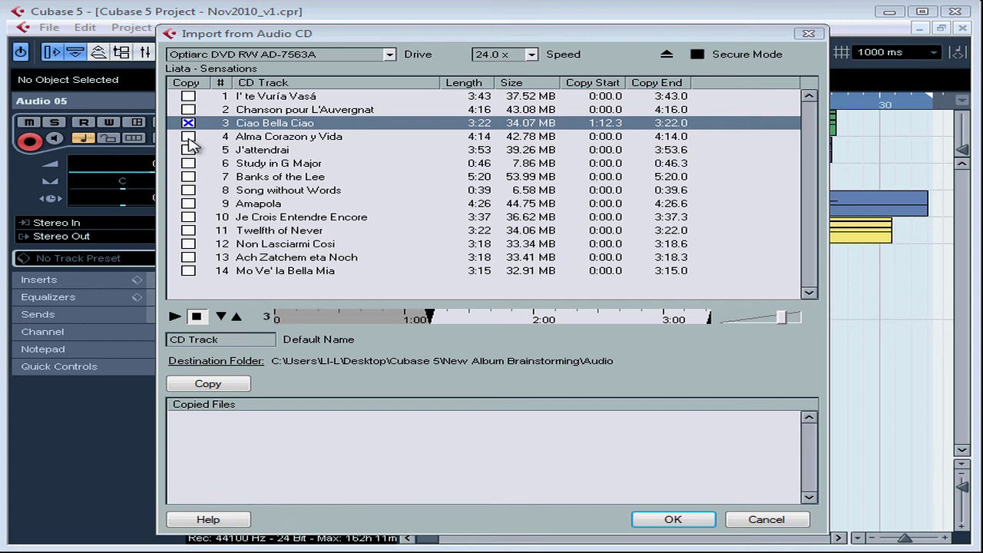
Step: Tick several CD tracks, then leave only track 1, I' te Vuría Vasá, ticked for copying
left_click(188, 137)
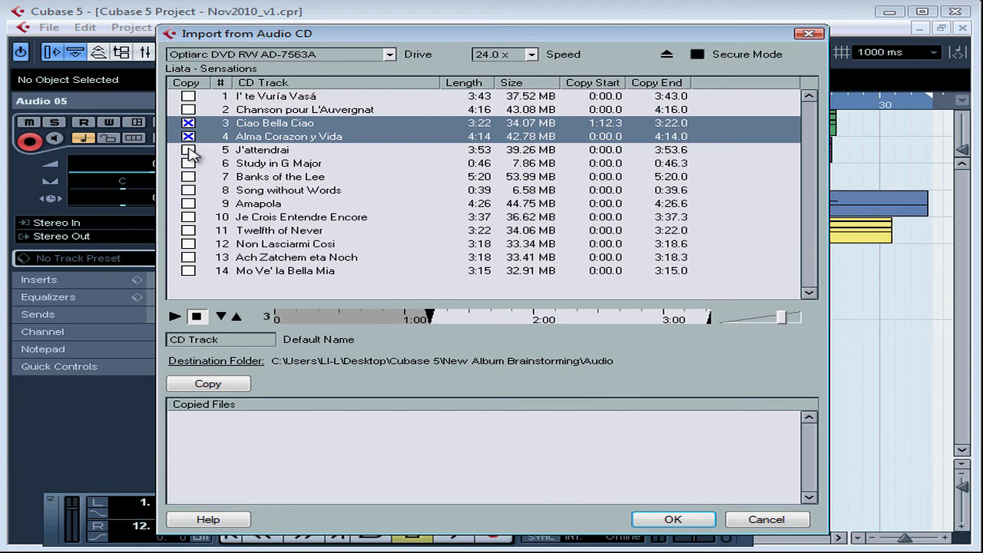
left_click(188, 150)
left_click(188, 163)
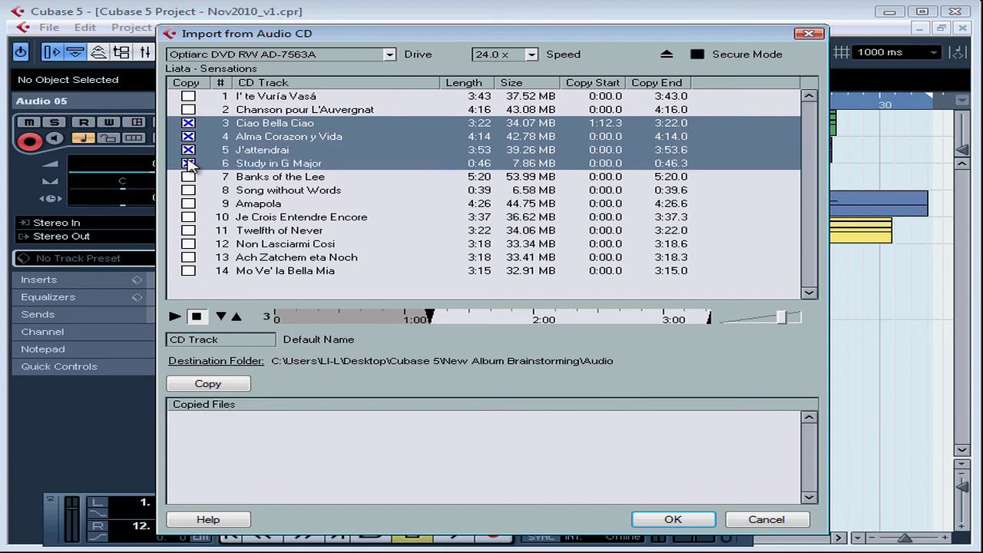
left_click(189, 272, "shift")
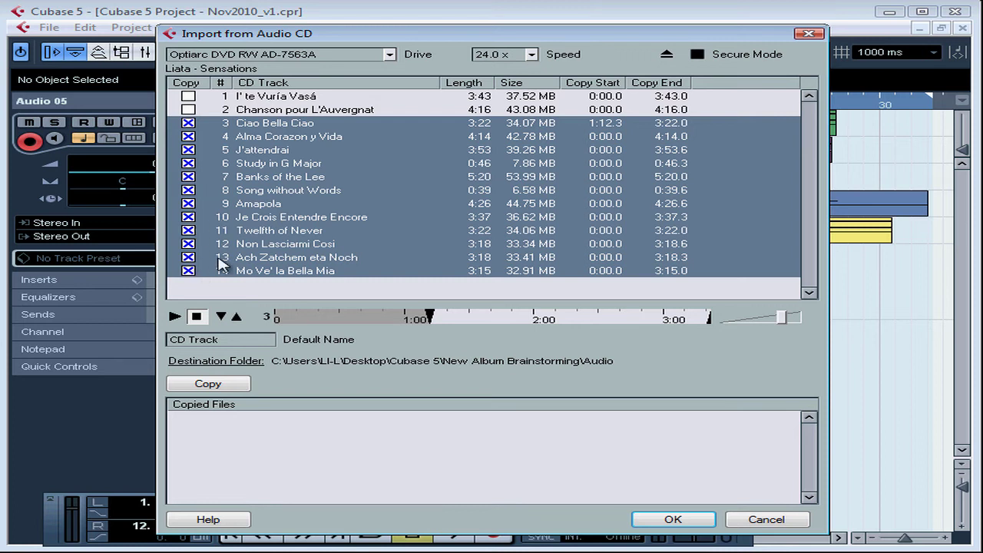
left_click(188, 96)
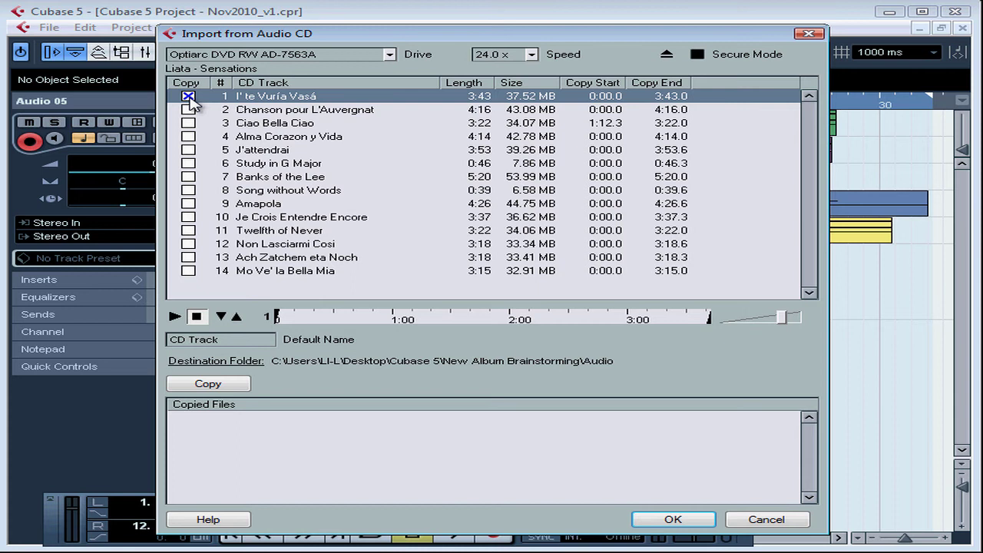
Step: Rename the ripped file to 'I'te vurria vasa' and bring up the Select Destination Folder dialog
left_click(220, 344)
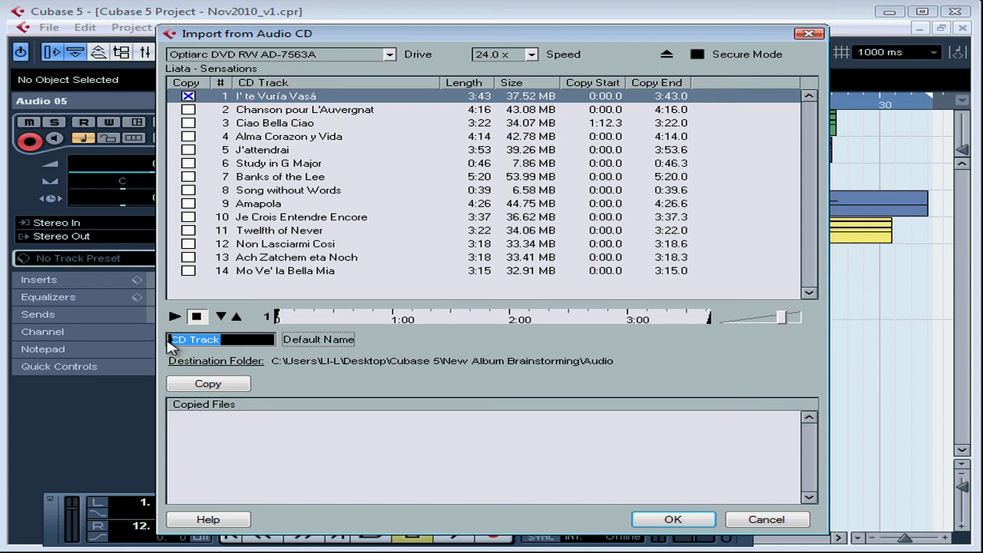
key("BackSpace")
type("I'te vurria vasa")
key("Tab")
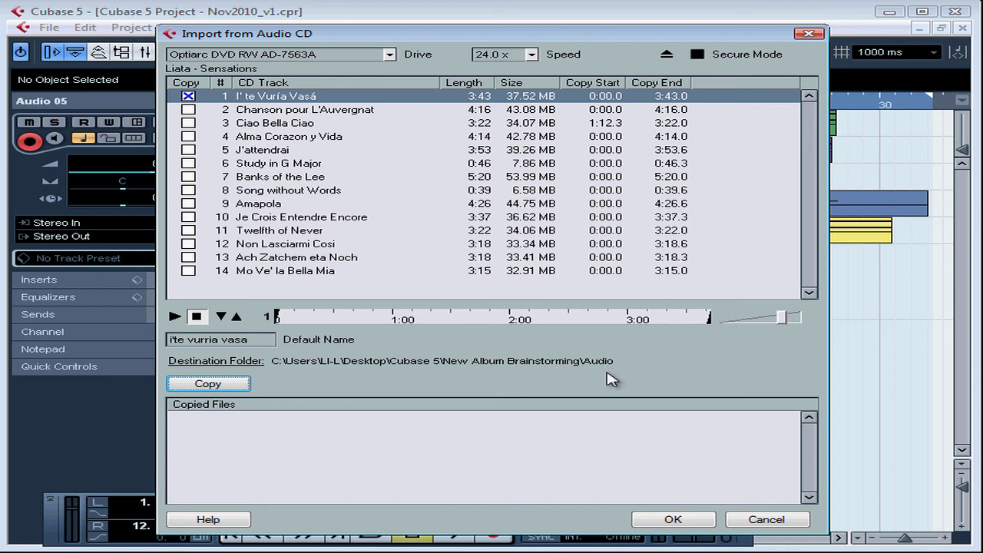
left_click(221, 365)
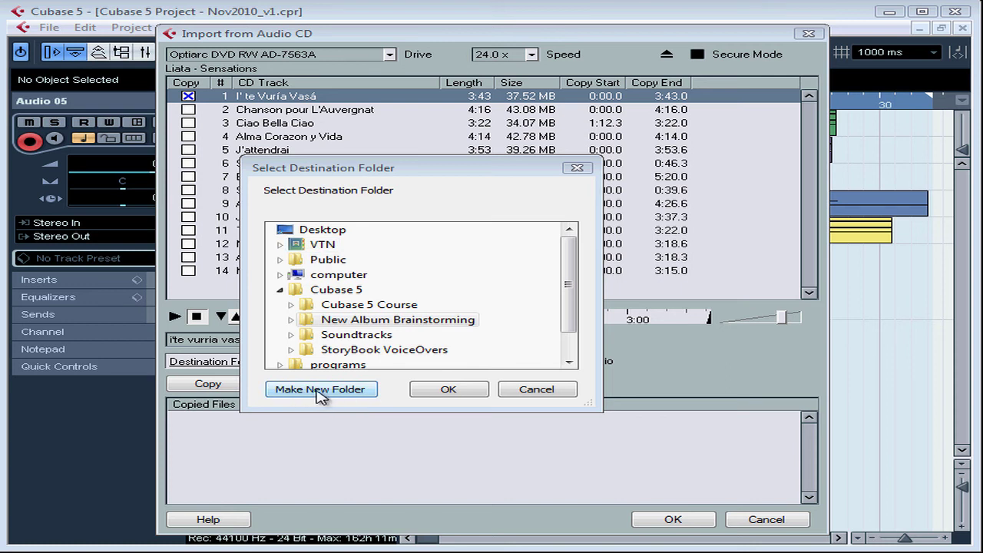
Step: Cancel the folder chooser, keeping New Album Brainstorming\Audio as the destination
left_click(547, 393)
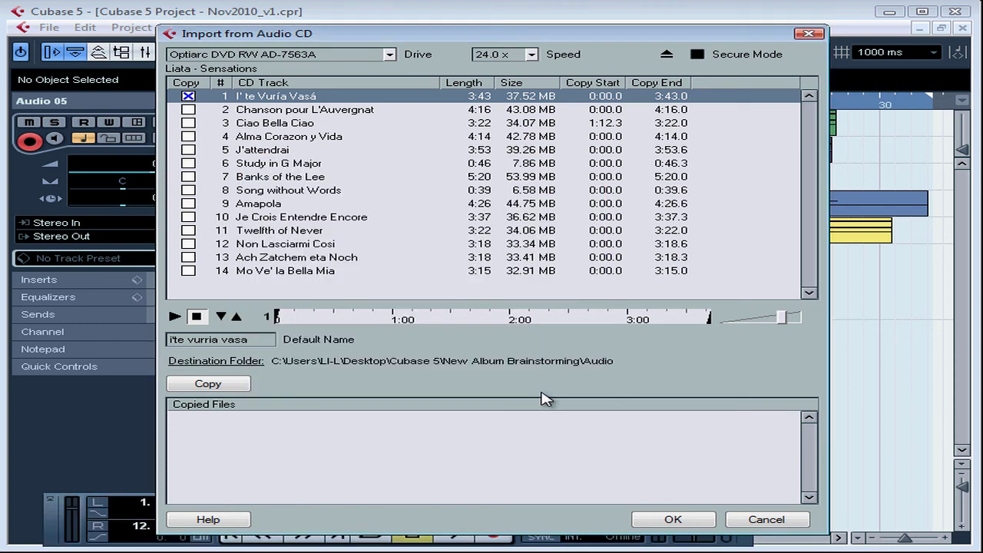
Step: Copy track 1 from the CD, producing I' te Vuría Vasá.wav under Copied Files
left_click(209, 384)
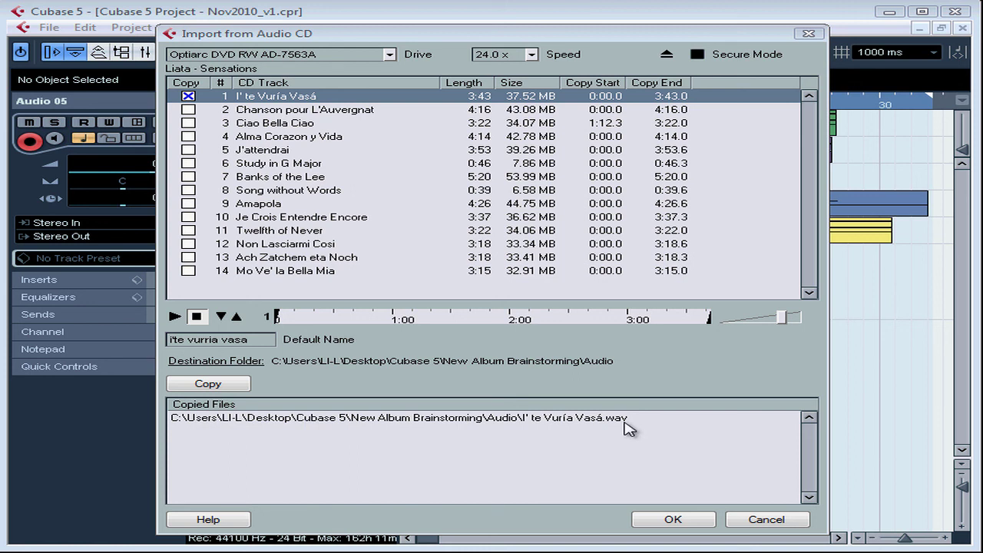
Step: Confirm the CD import so the ripped 'I te Vuría Vasá' clip lands on stereo track Audio 05
left_click(673, 521)
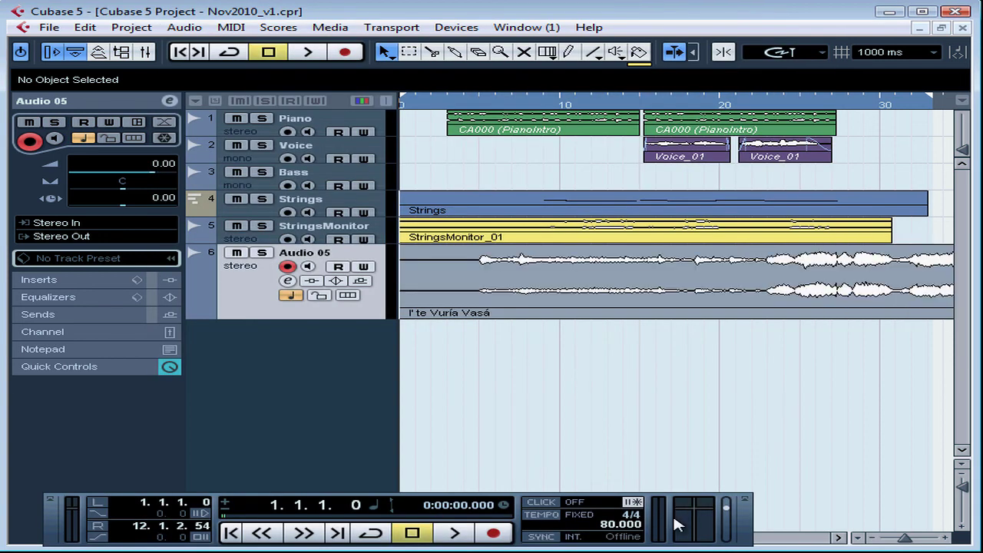